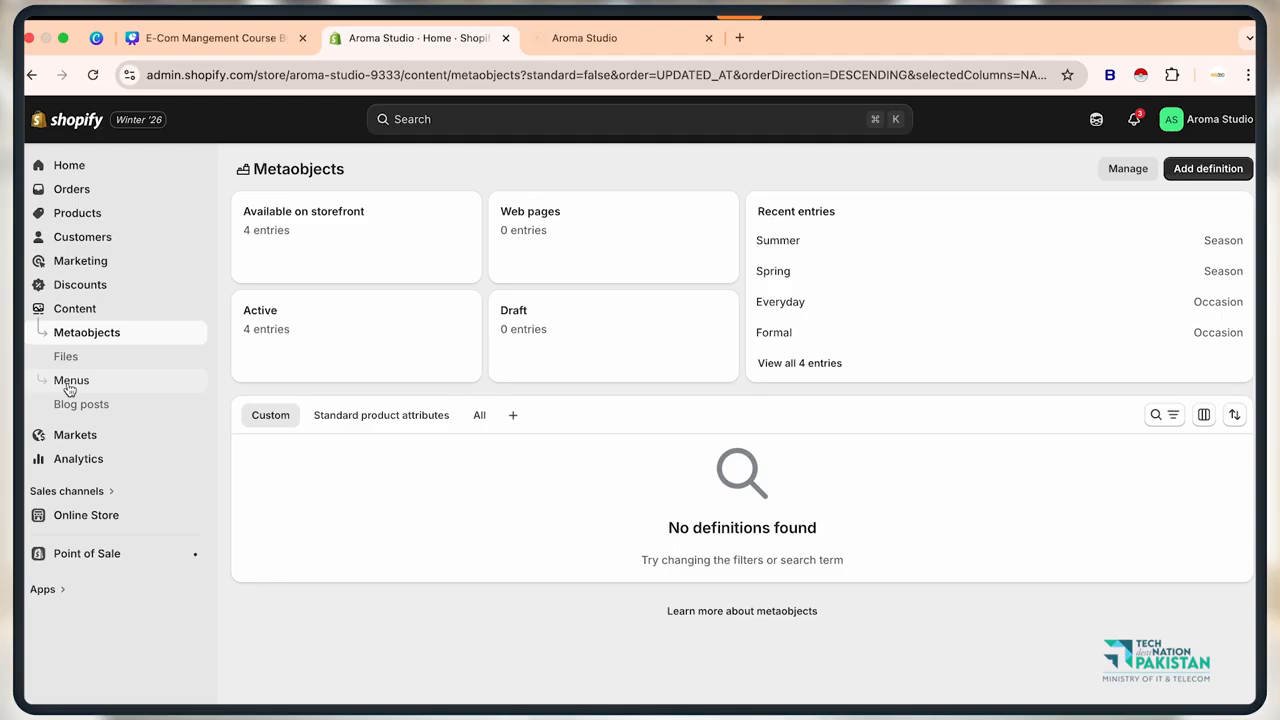
Open the store's list of navigation menus, and view the header and footer navigation on jenpharm.com as an example.
click(70, 381)
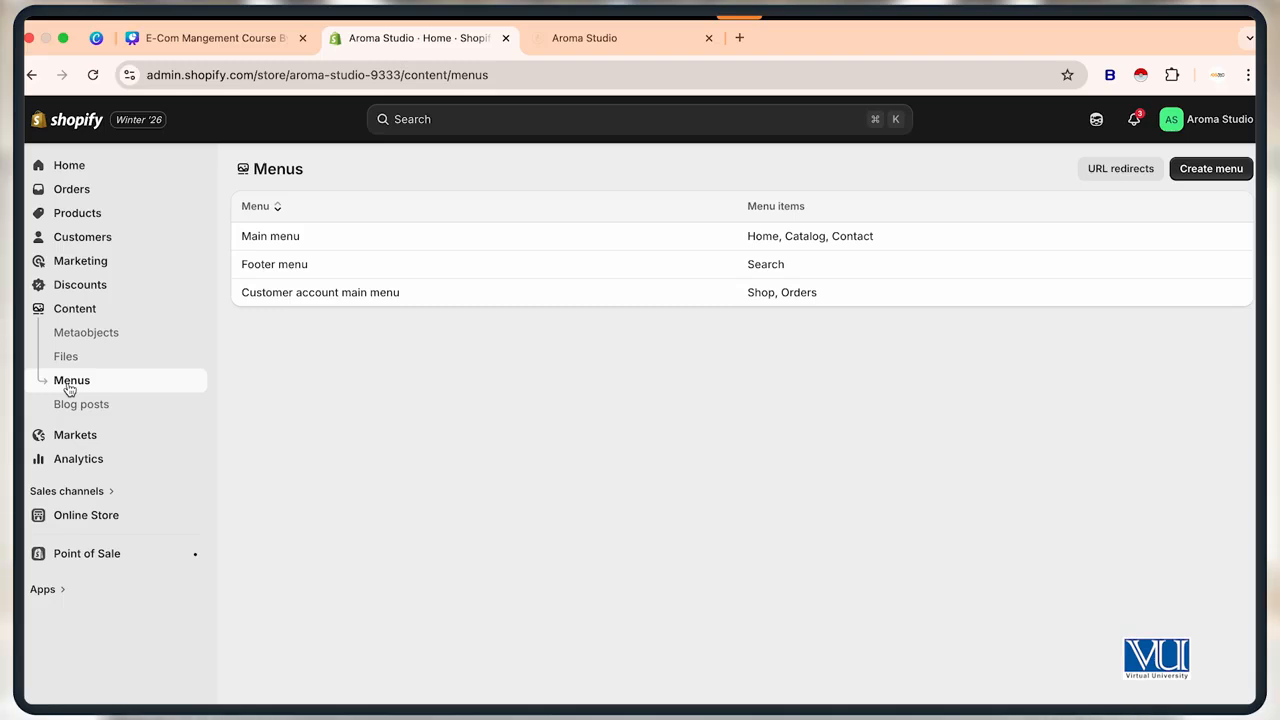
click(740, 38)
text(je)
key(Return)
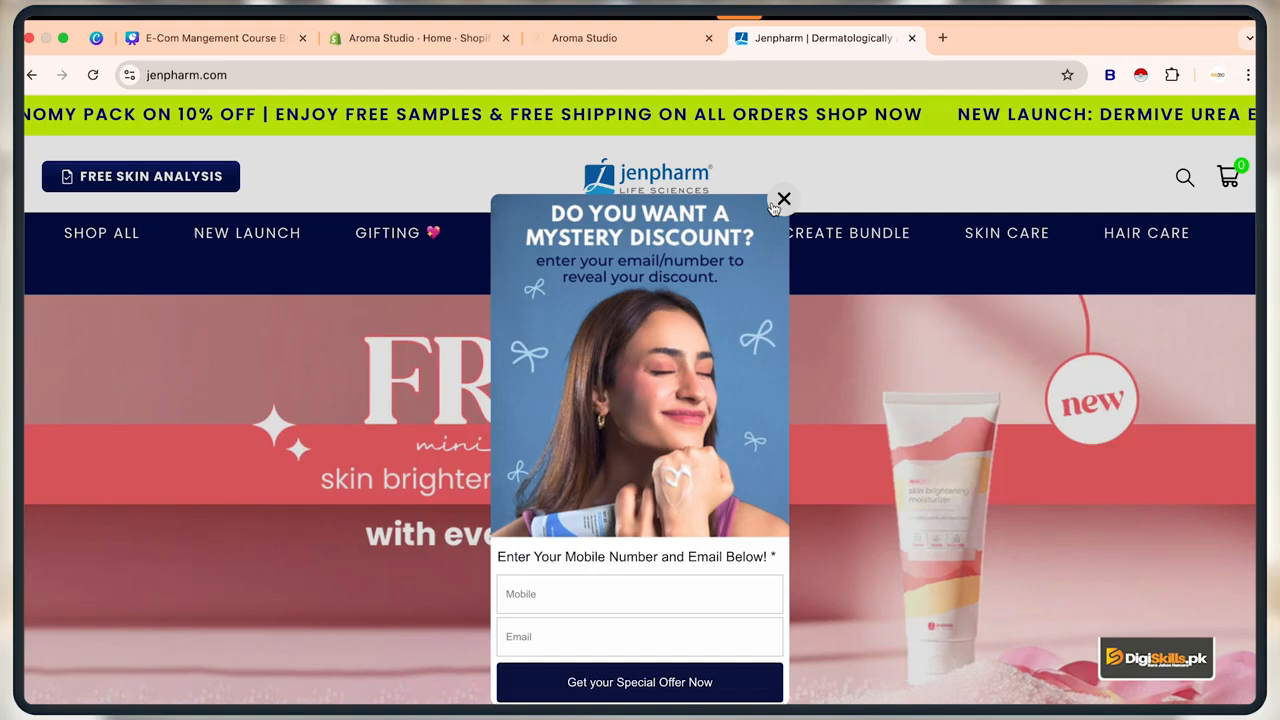
click(778, 202)
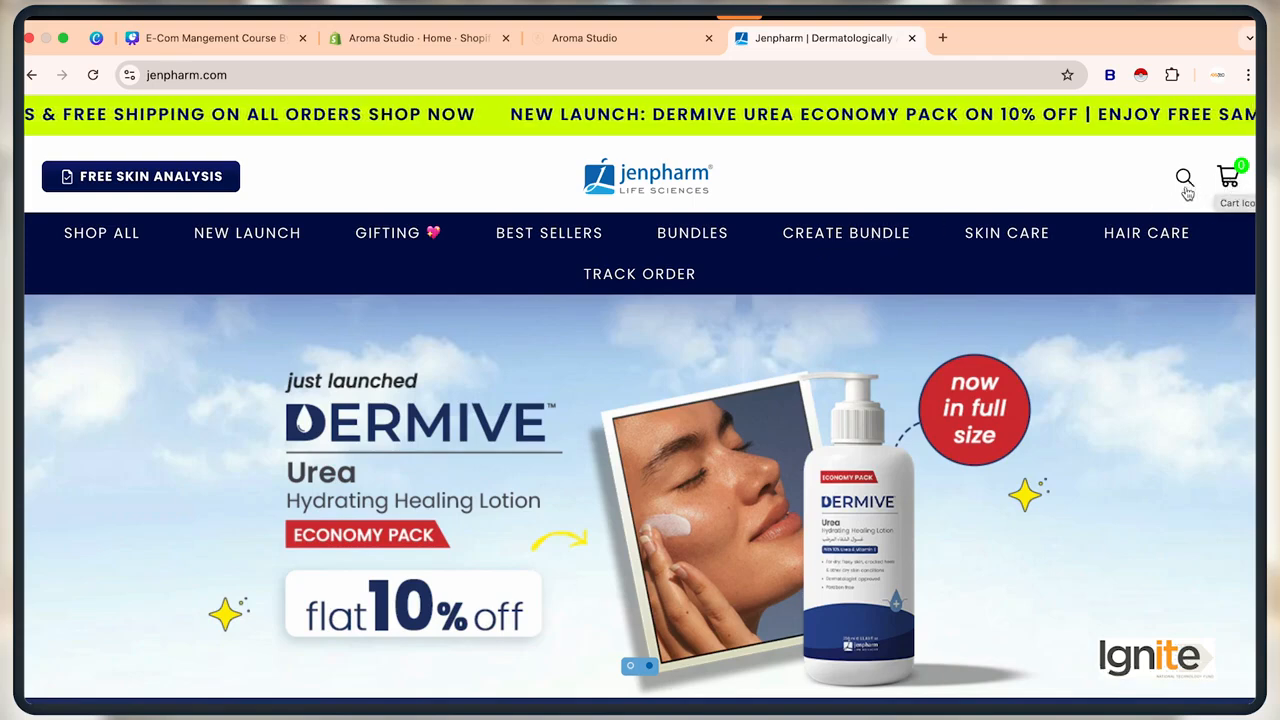
scroll(970, 407, down, 20)
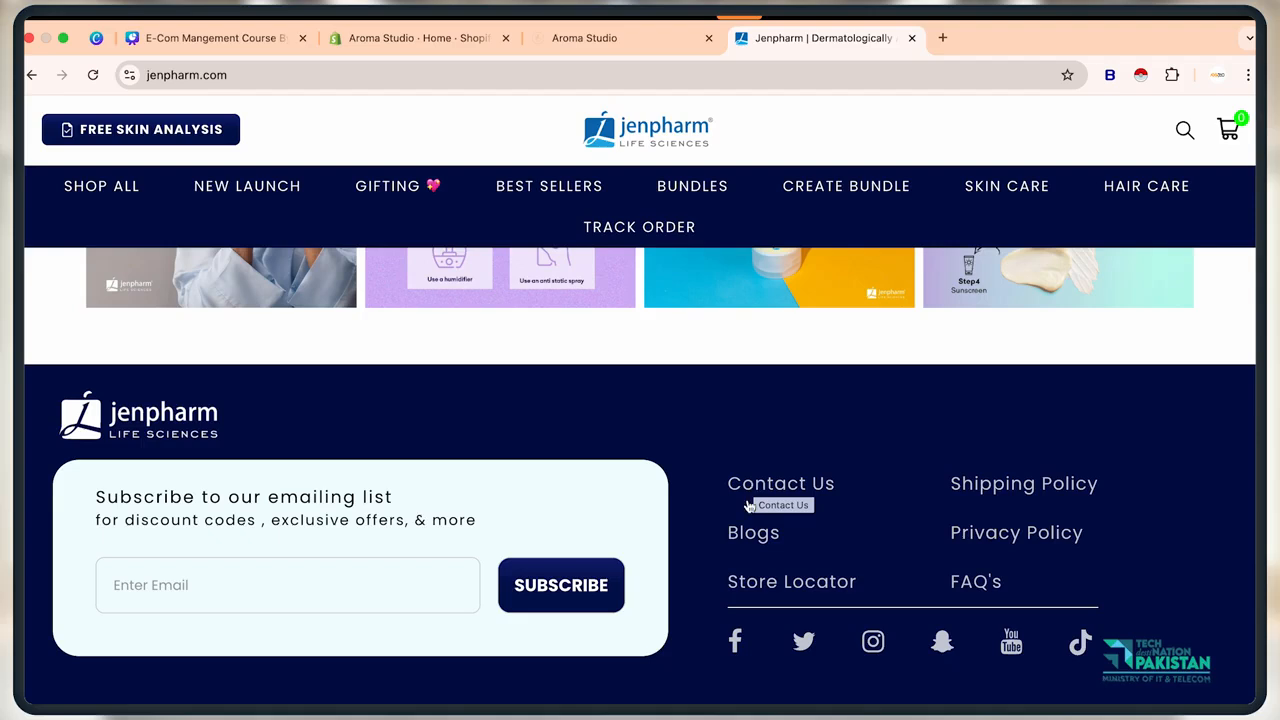
Open ardalmusk.com in a separate browser tab and look through its home page down to the footer.
click(942, 38)
text(ar)
key(Return)
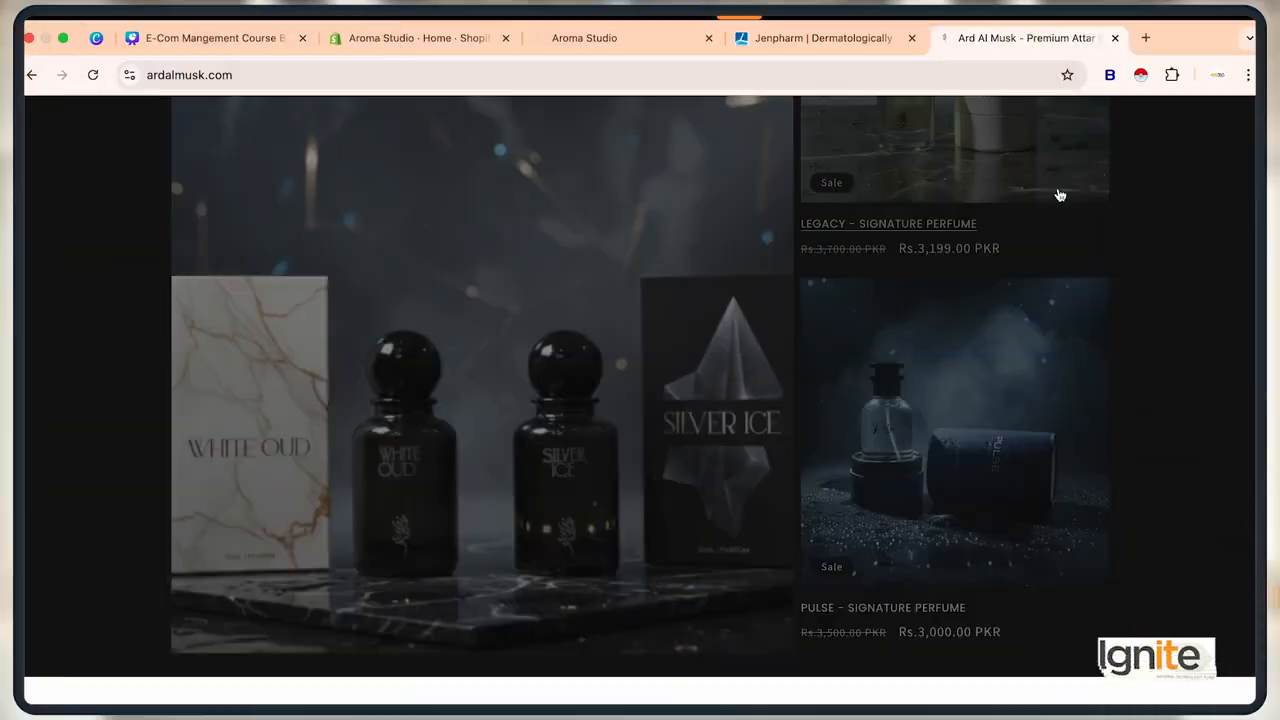
scroll(1058, 194, down, 10)
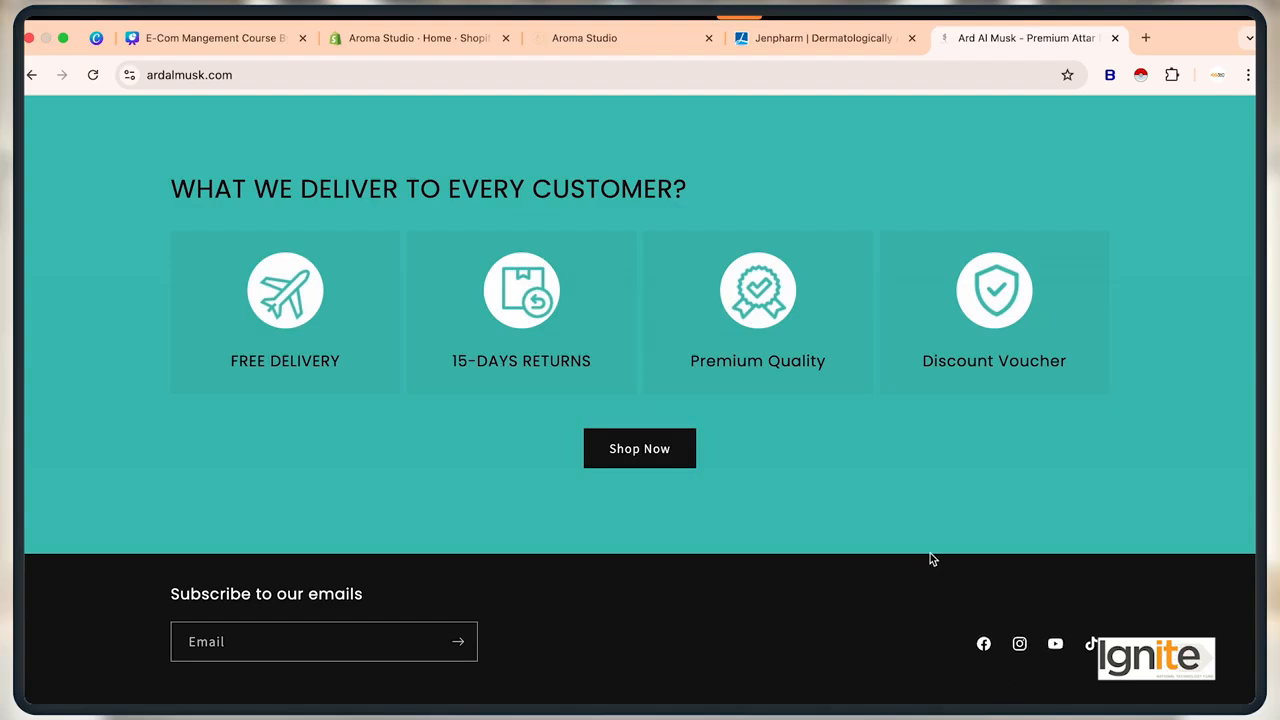
Switch back to the Shopify admin's menu list and open the Main menu for editing.
click(345, 42)
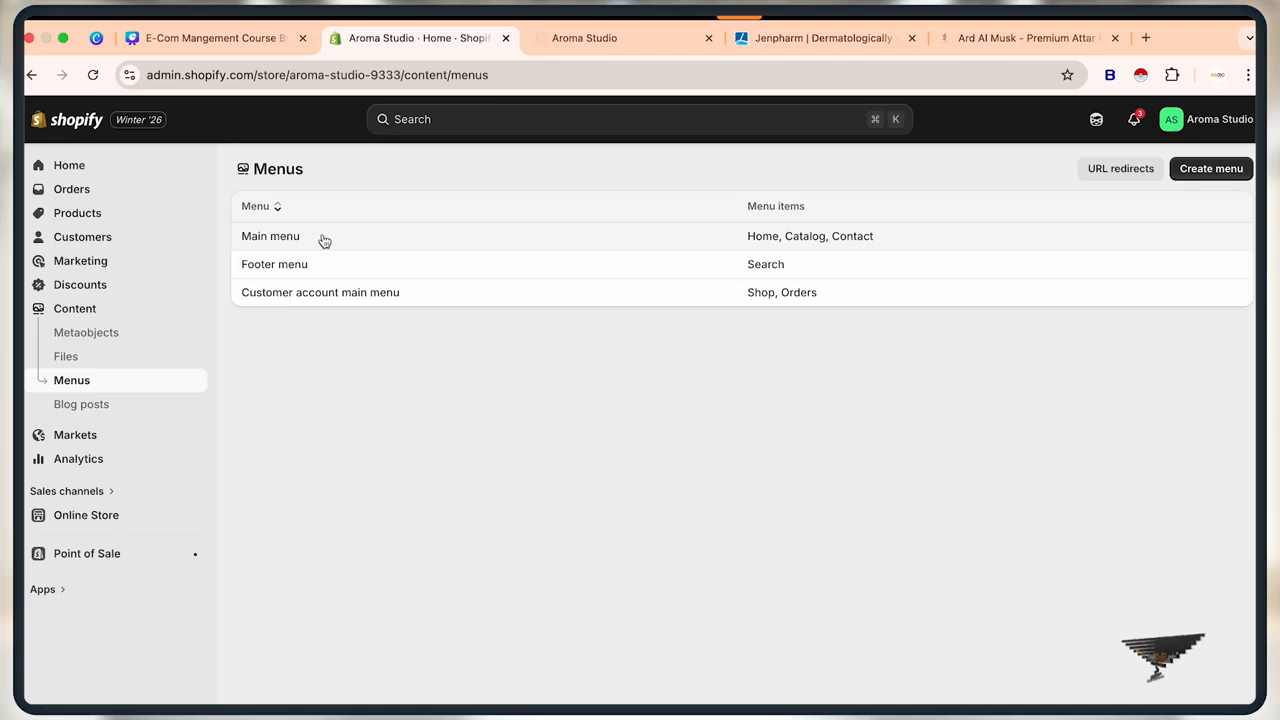
click(1212, 169)
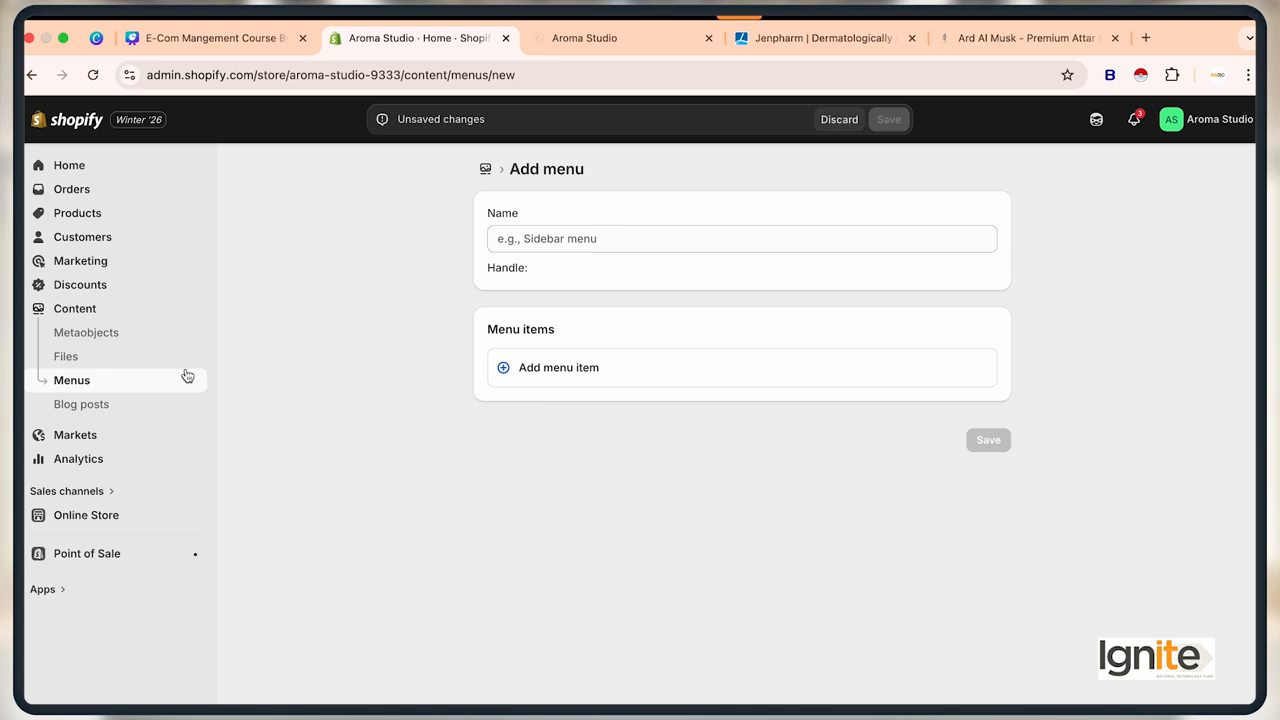
click(86, 384)
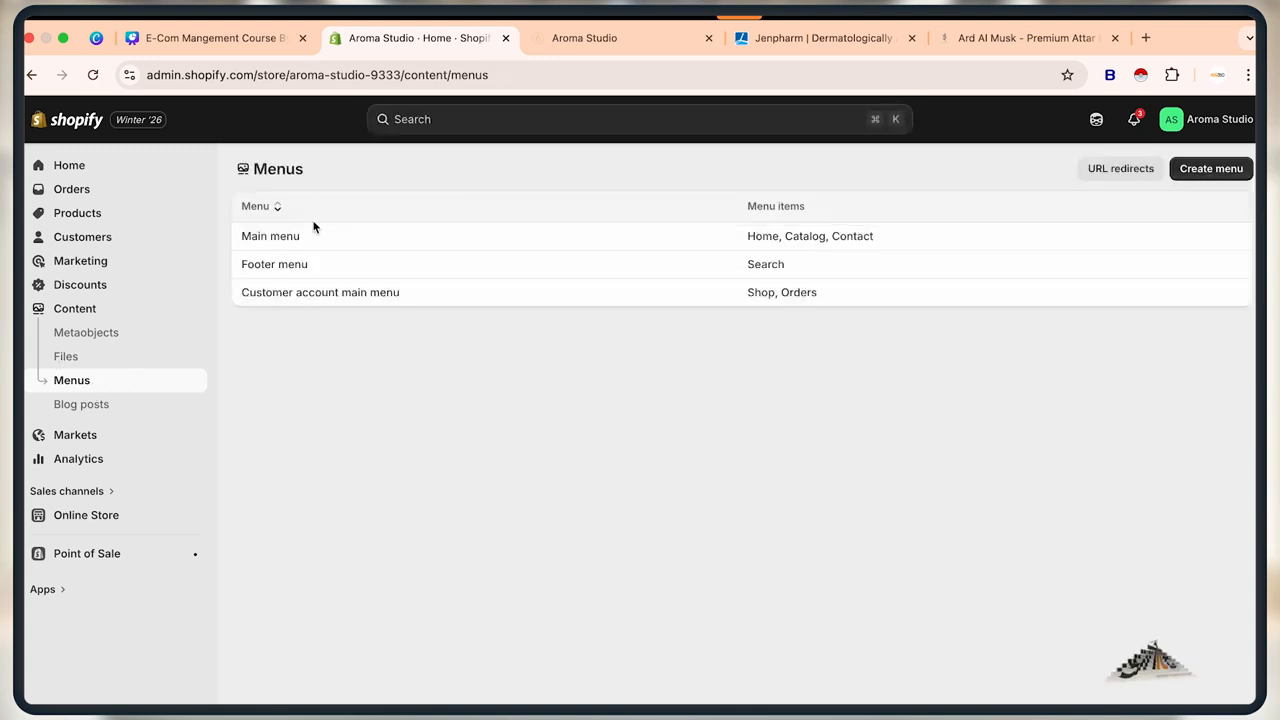
click(290, 236)
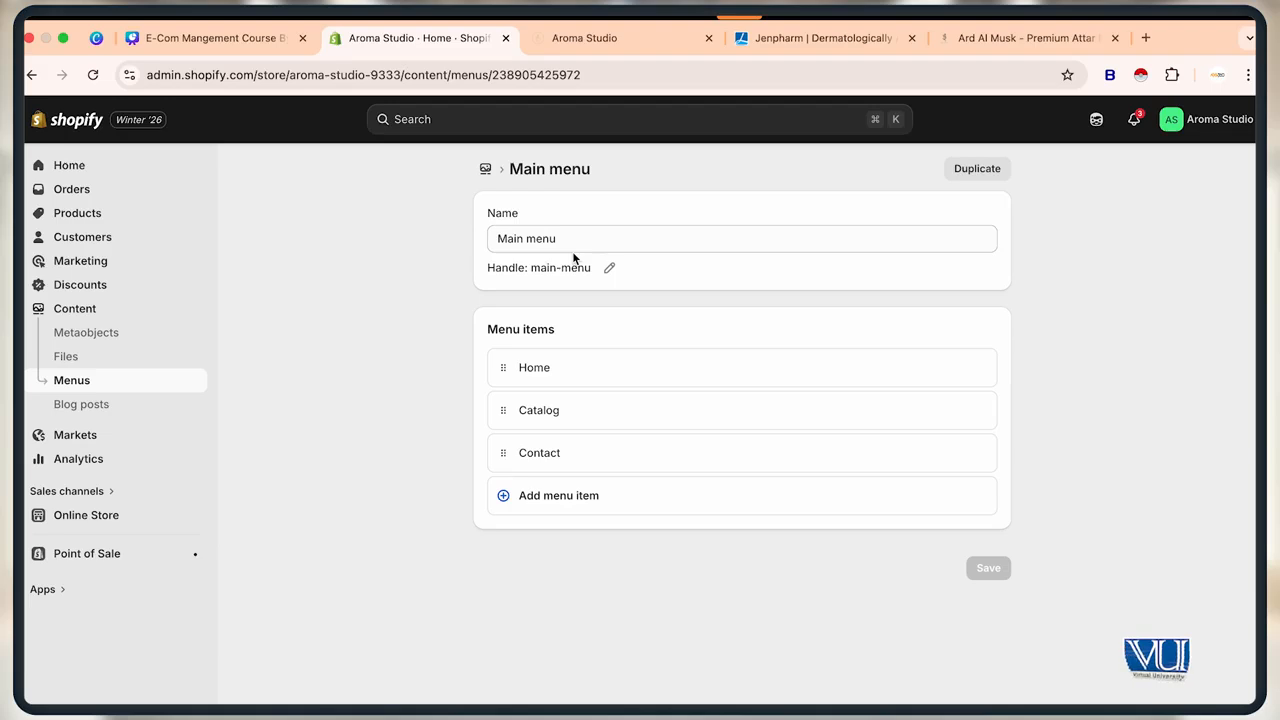
Add a Perfumes item to the Main menu, linked to the Perfumes collection.
click(561, 497)
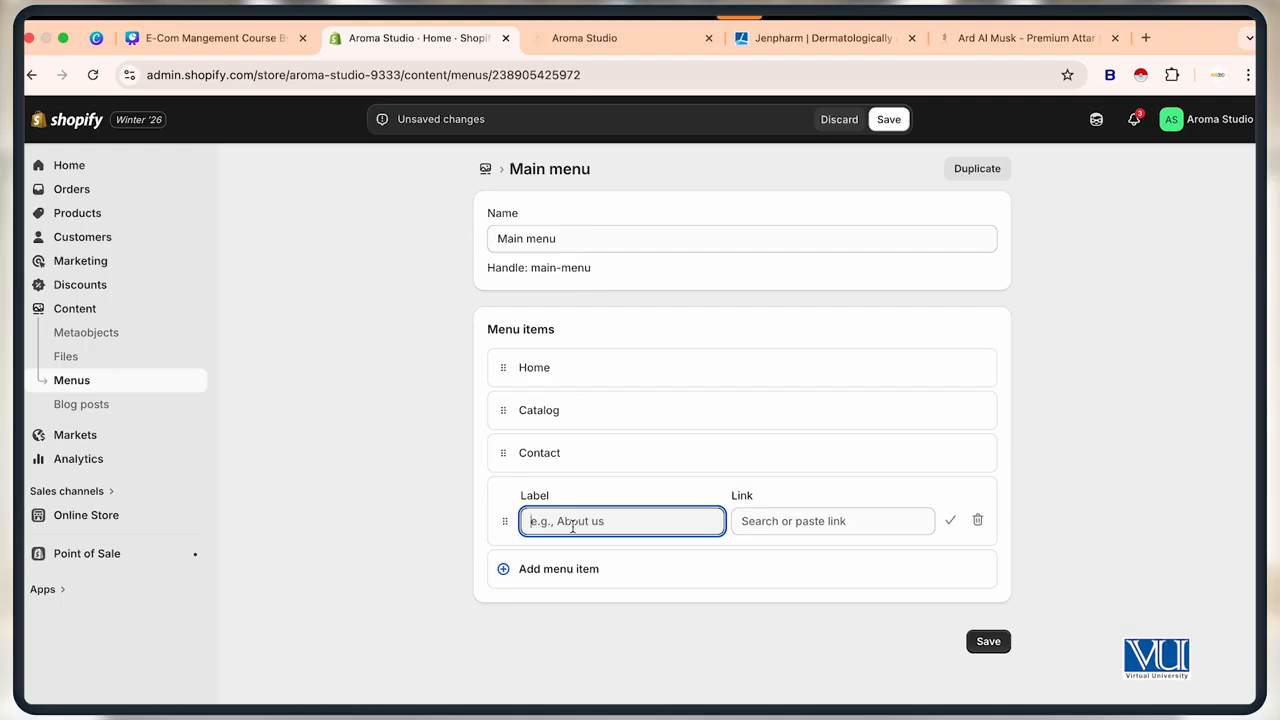
text(Perfumes)
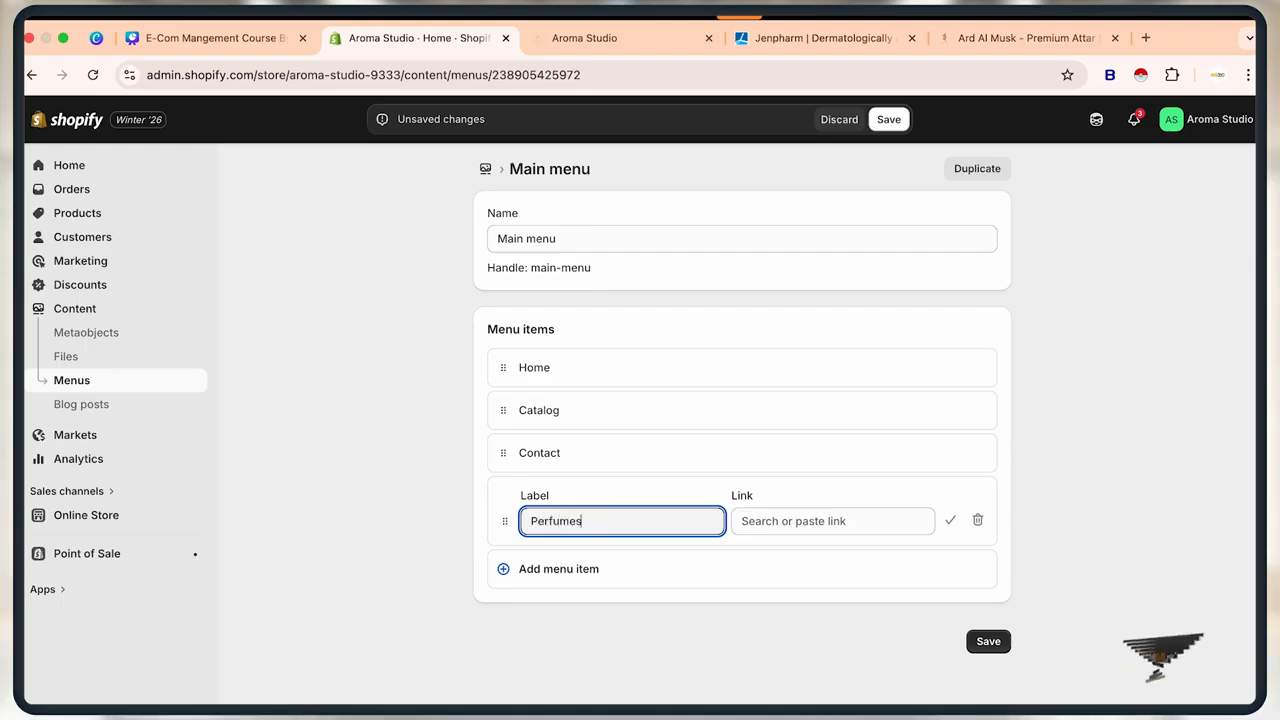
key(super+a)
key(BackSpace)
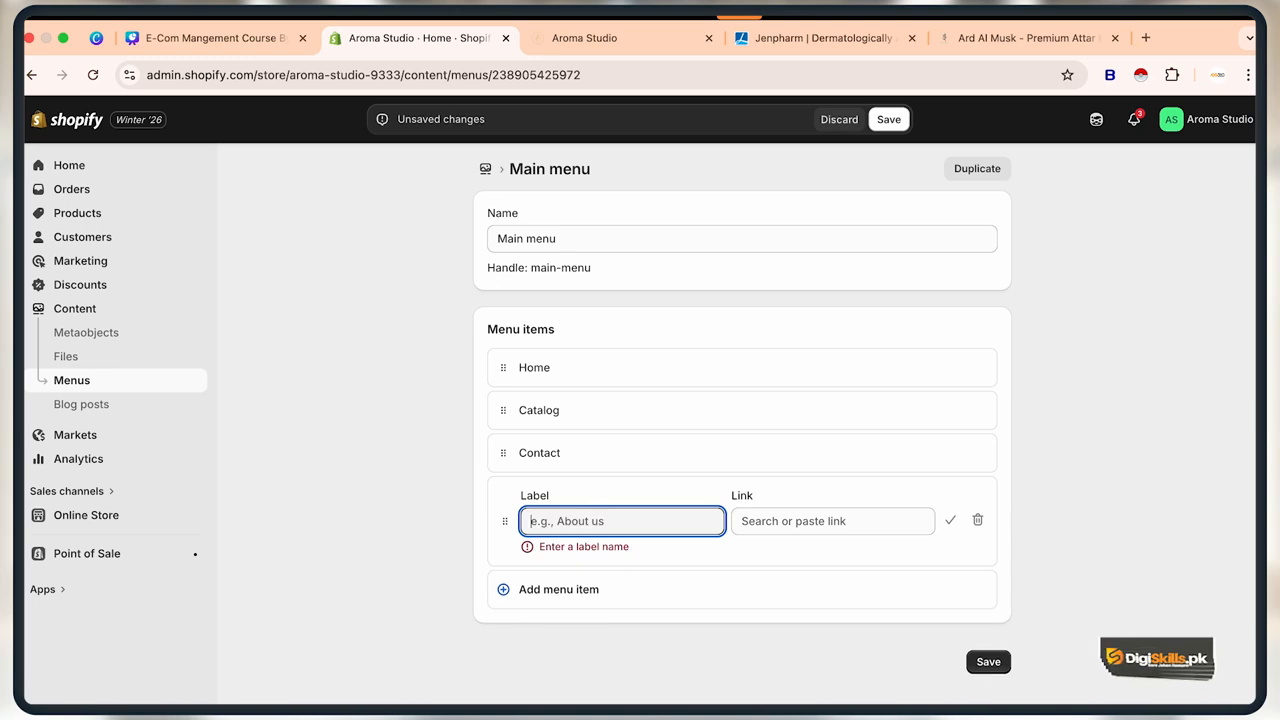
click(824, 521)
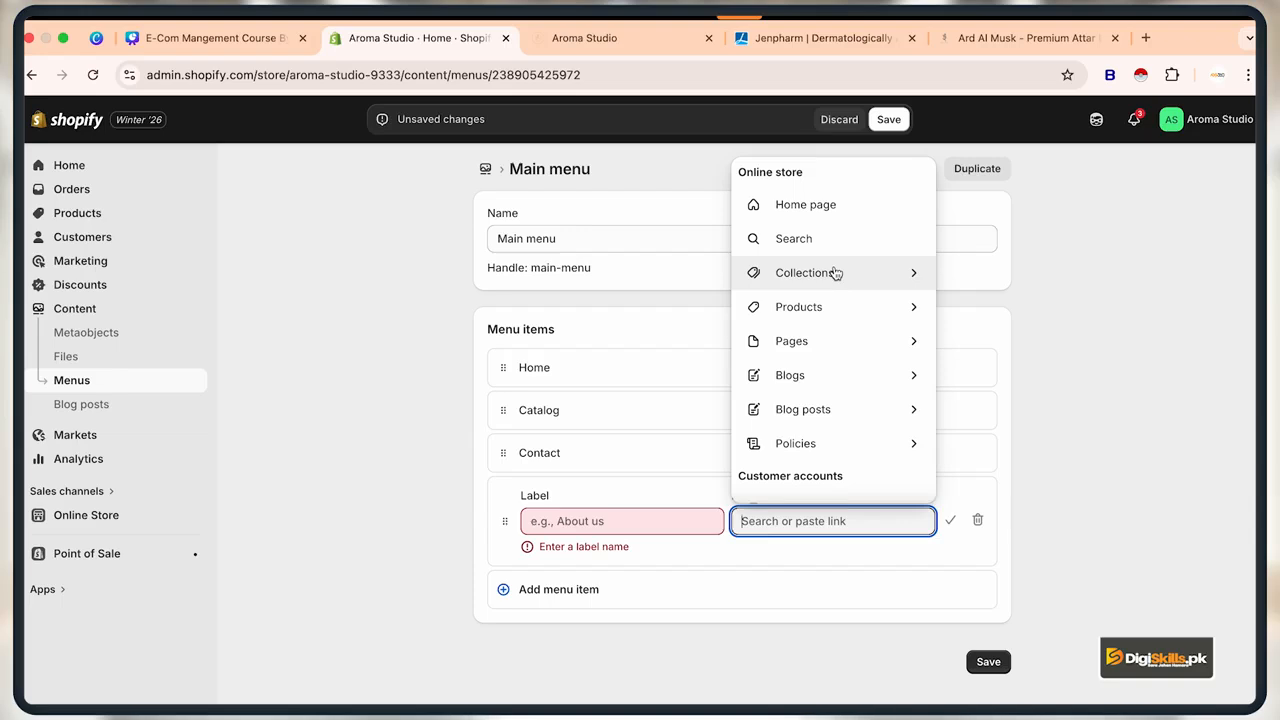
click(835, 273)
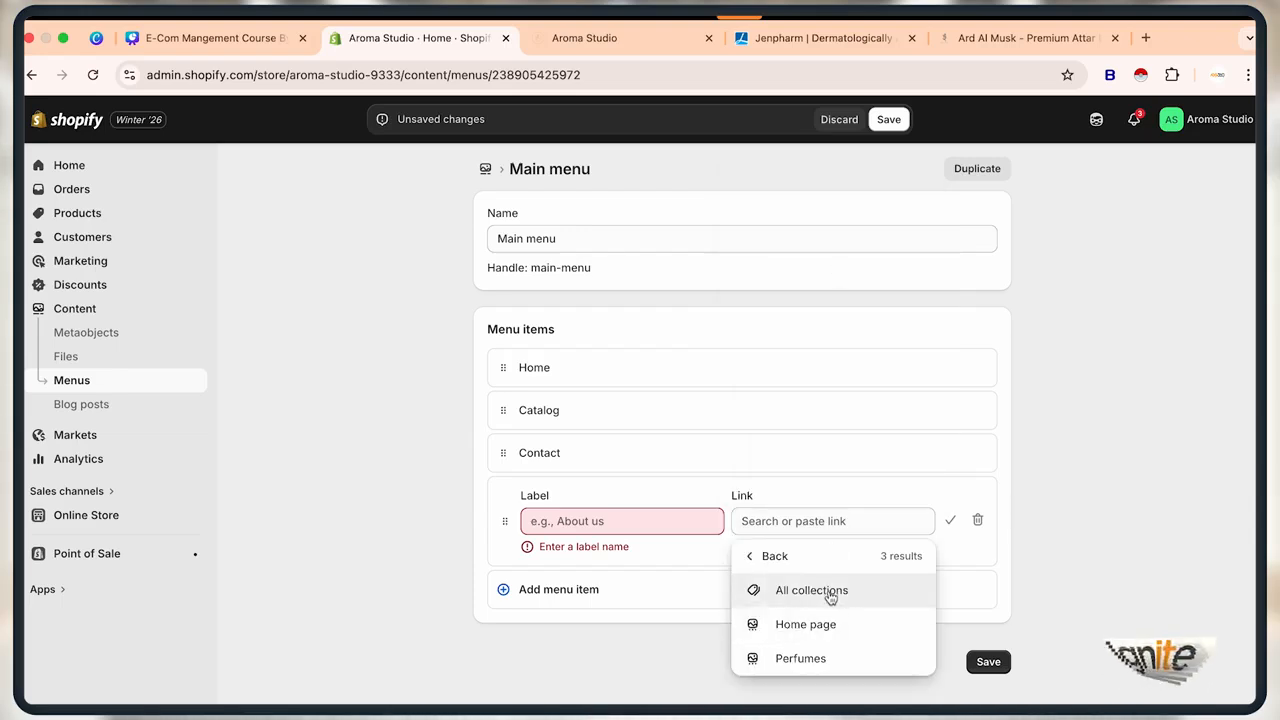
click(829, 658)
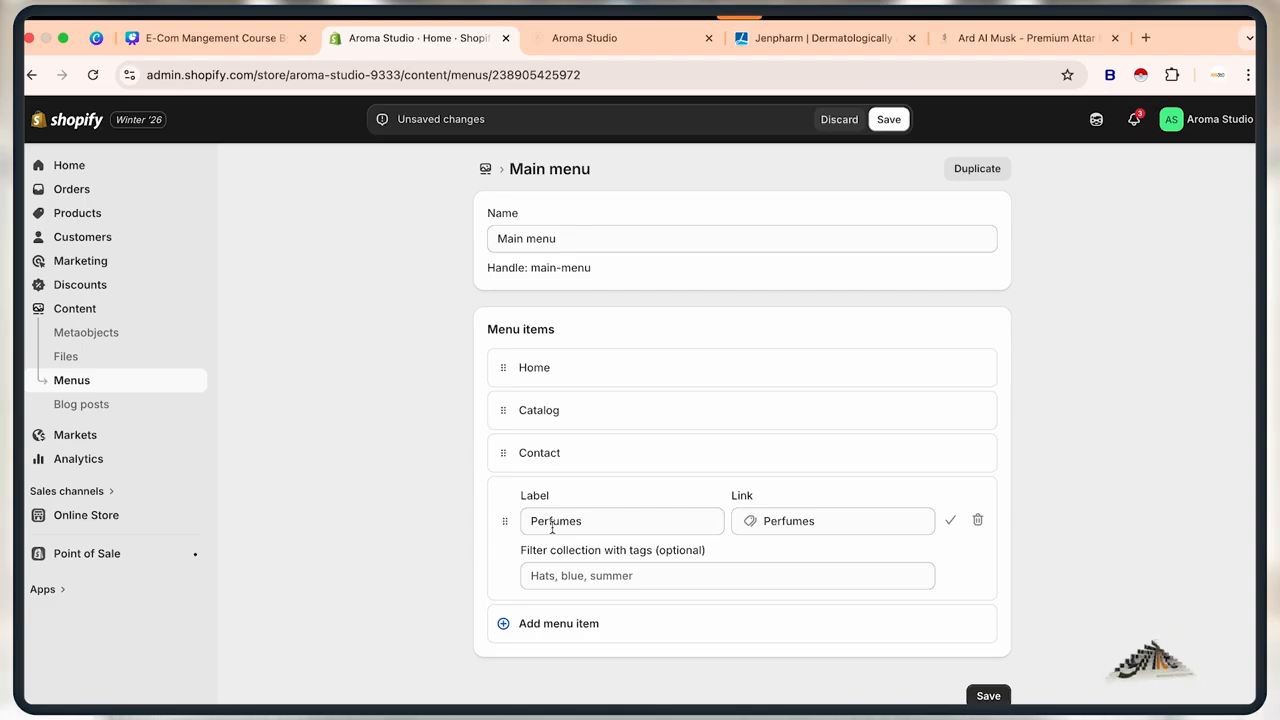
Add another menu item linked to the product Pulse Perfume 50ML By Aroma Studio, and accept both new items.
click(548, 623)
click(796, 648)
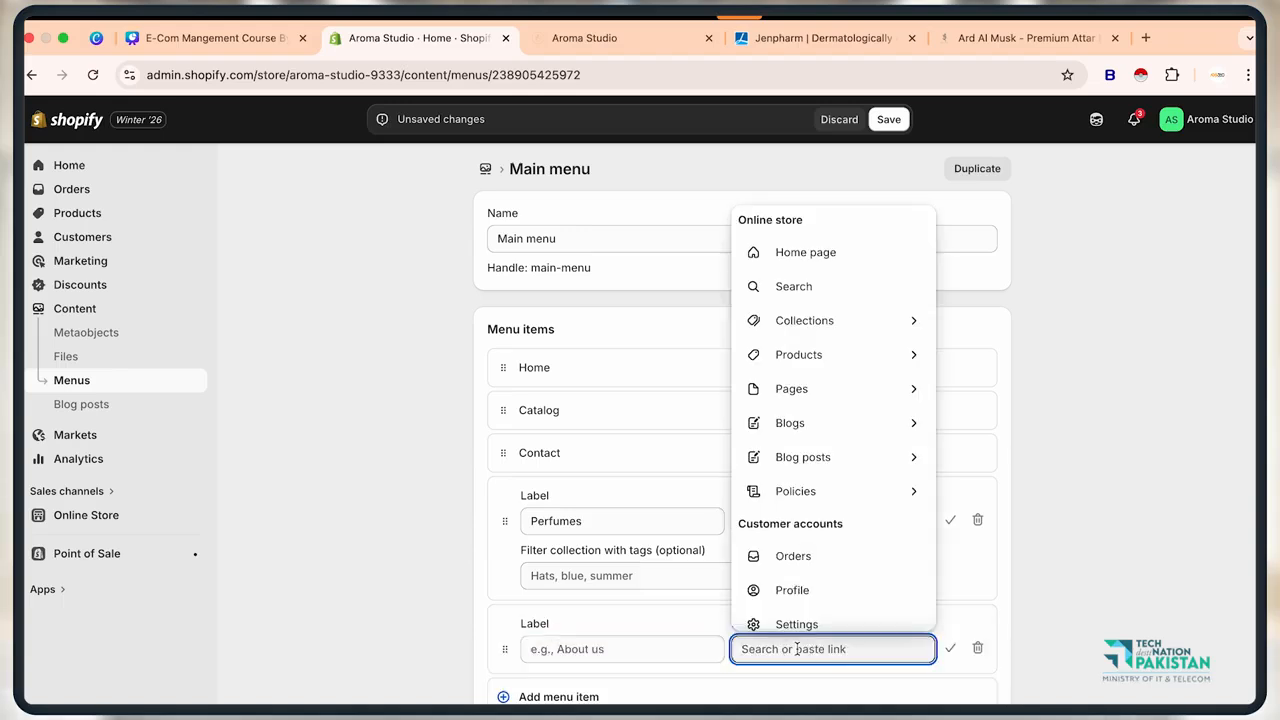
click(868, 362)
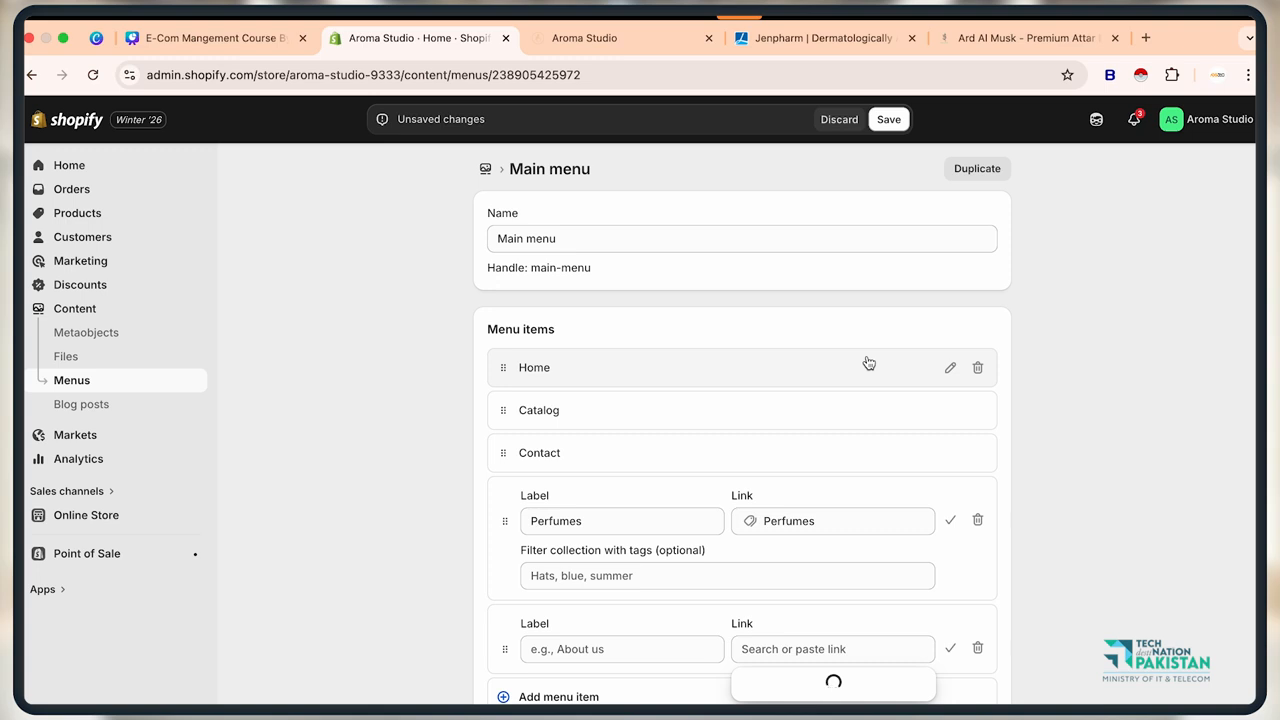
scroll(868, 362, down, 1)
scroll(869, 362, up, 1)
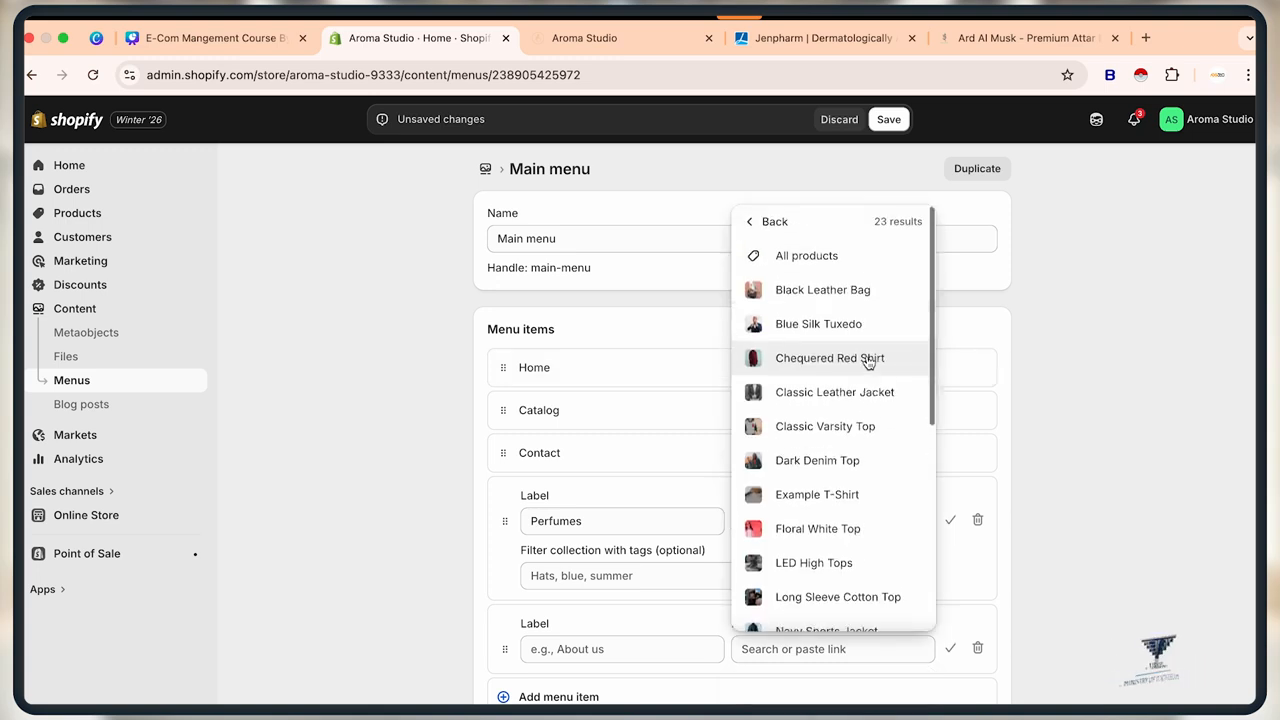
scroll(871, 358, down, 2)
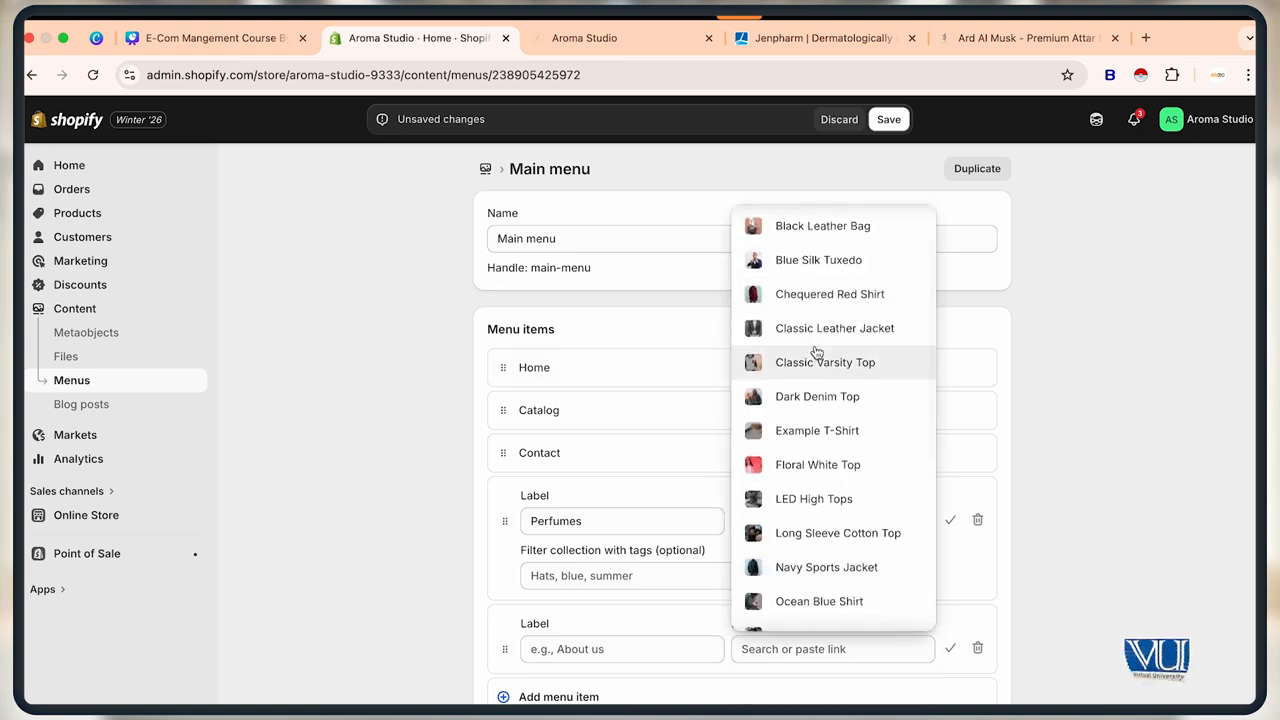
scroll(829, 341, down, 4)
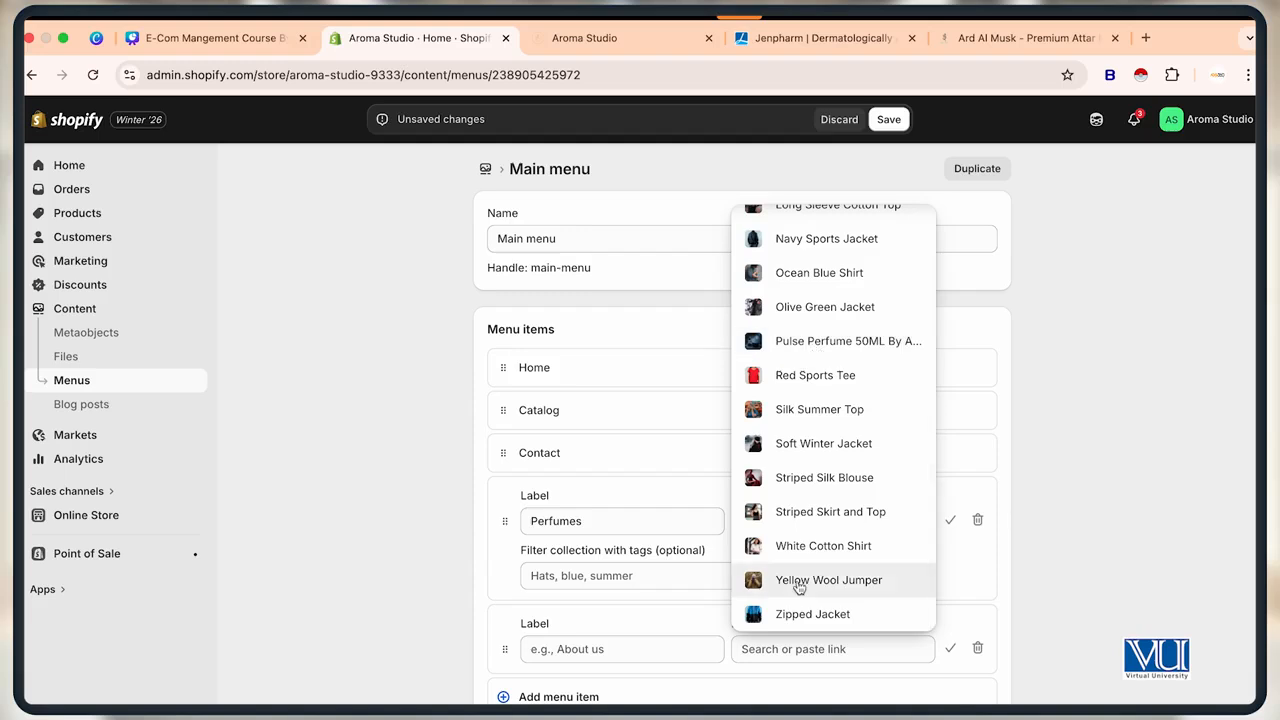
click(831, 343)
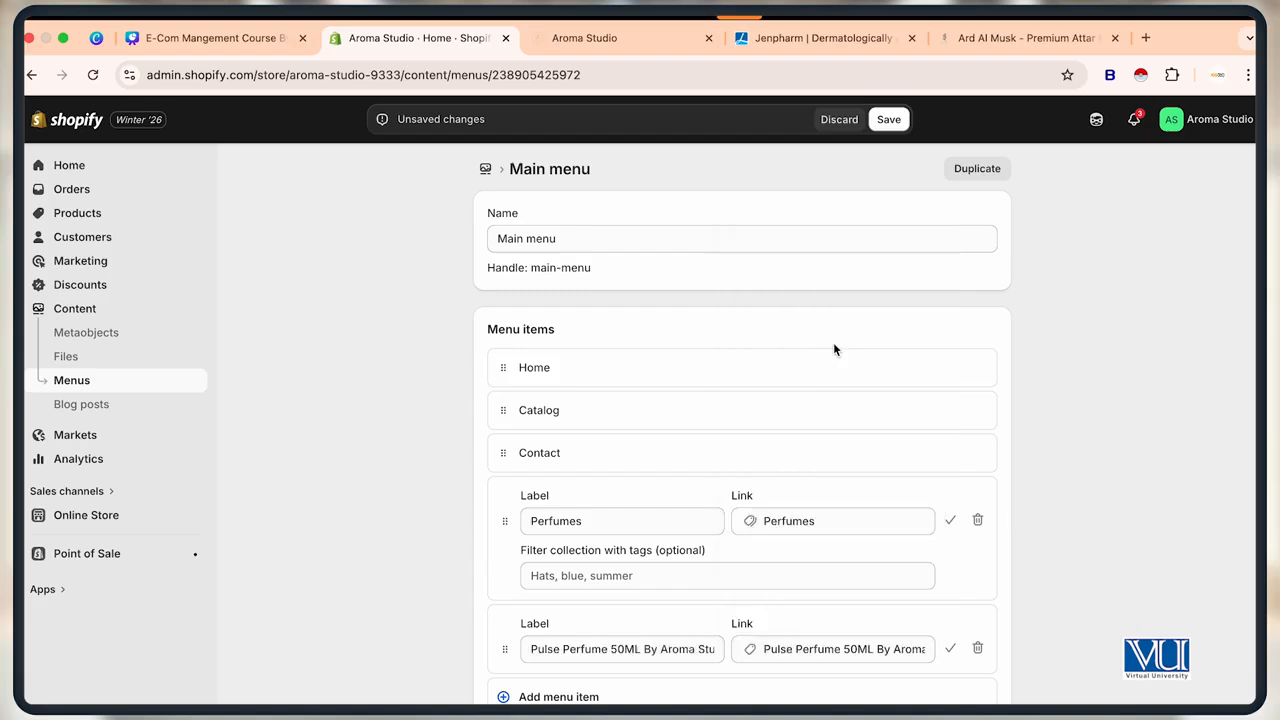
click(951, 649)
click(949, 522)
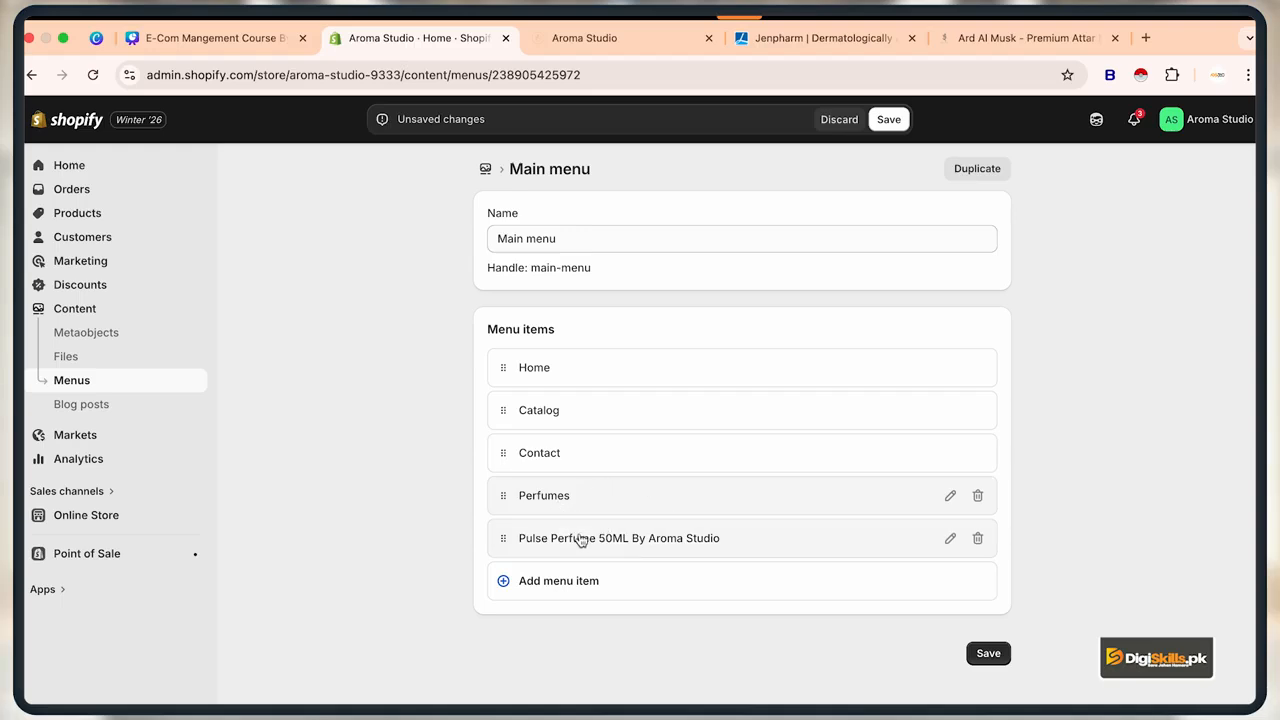
Nest the Pulse Perfume 50ML By Aroma Studio item under Perfumes and save the Main menu.
drag(503, 550, 557, 537)
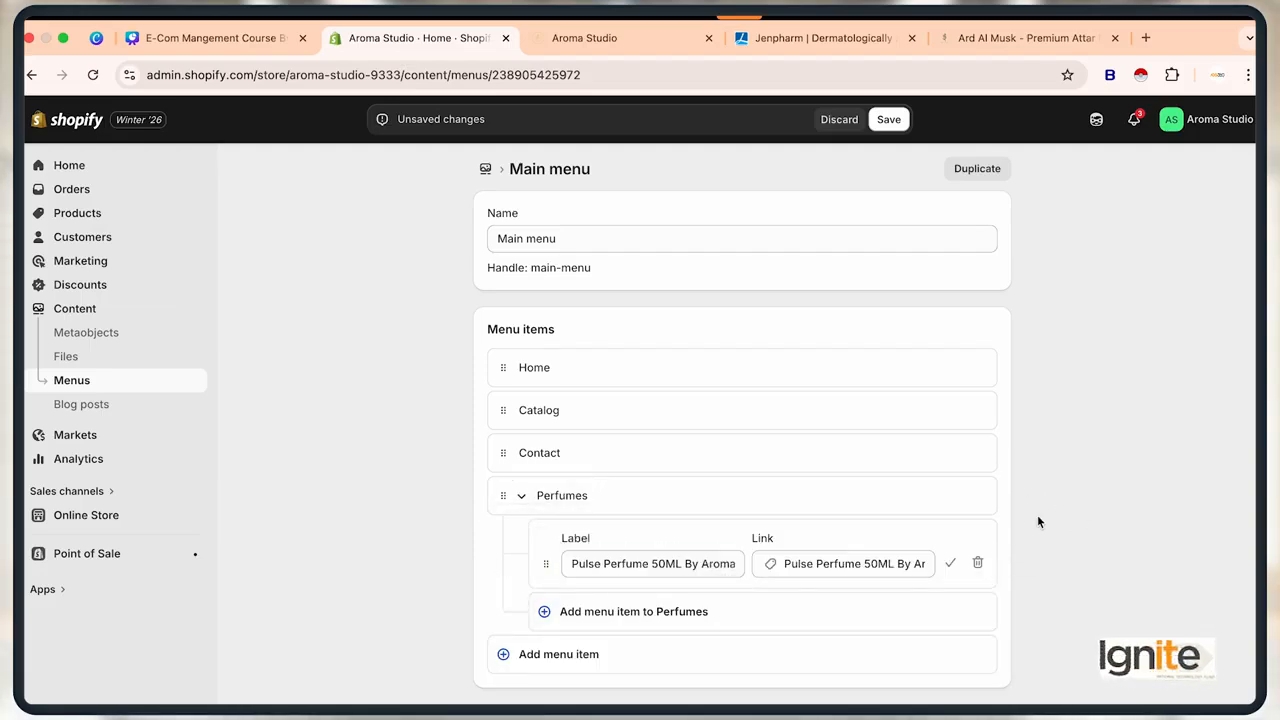
click(466, 544)
click(950, 564)
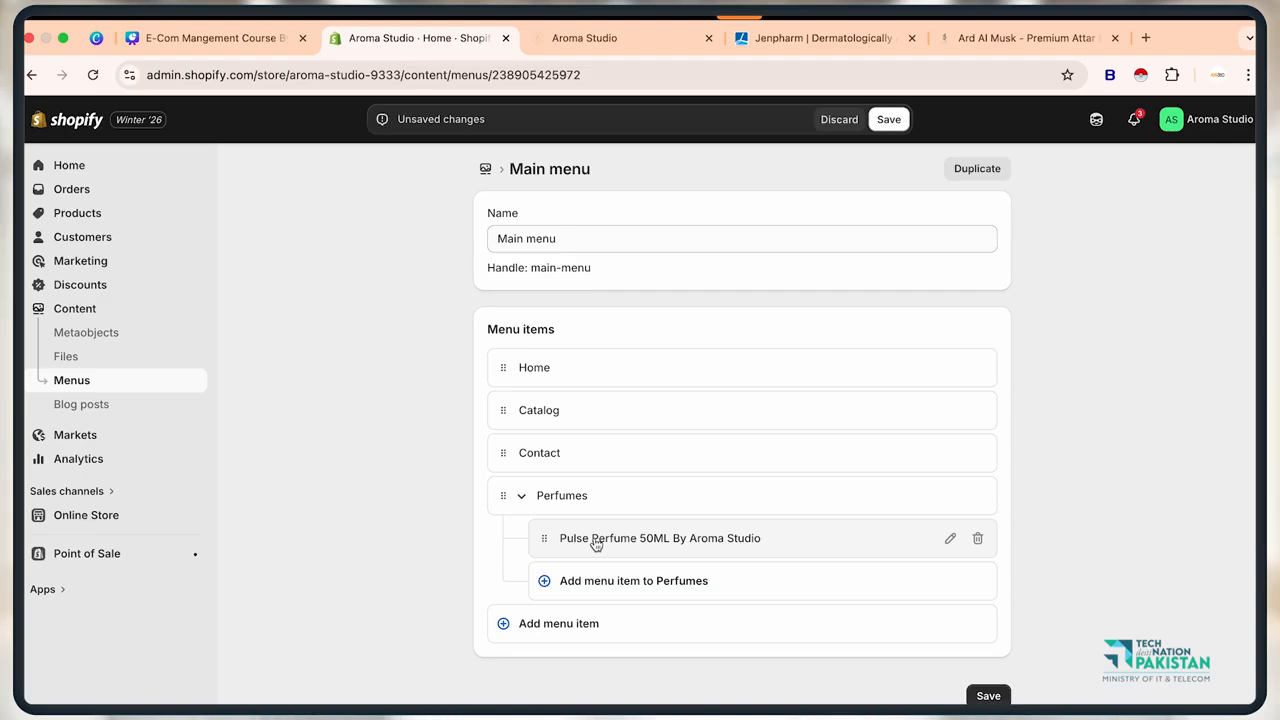
click(980, 695)
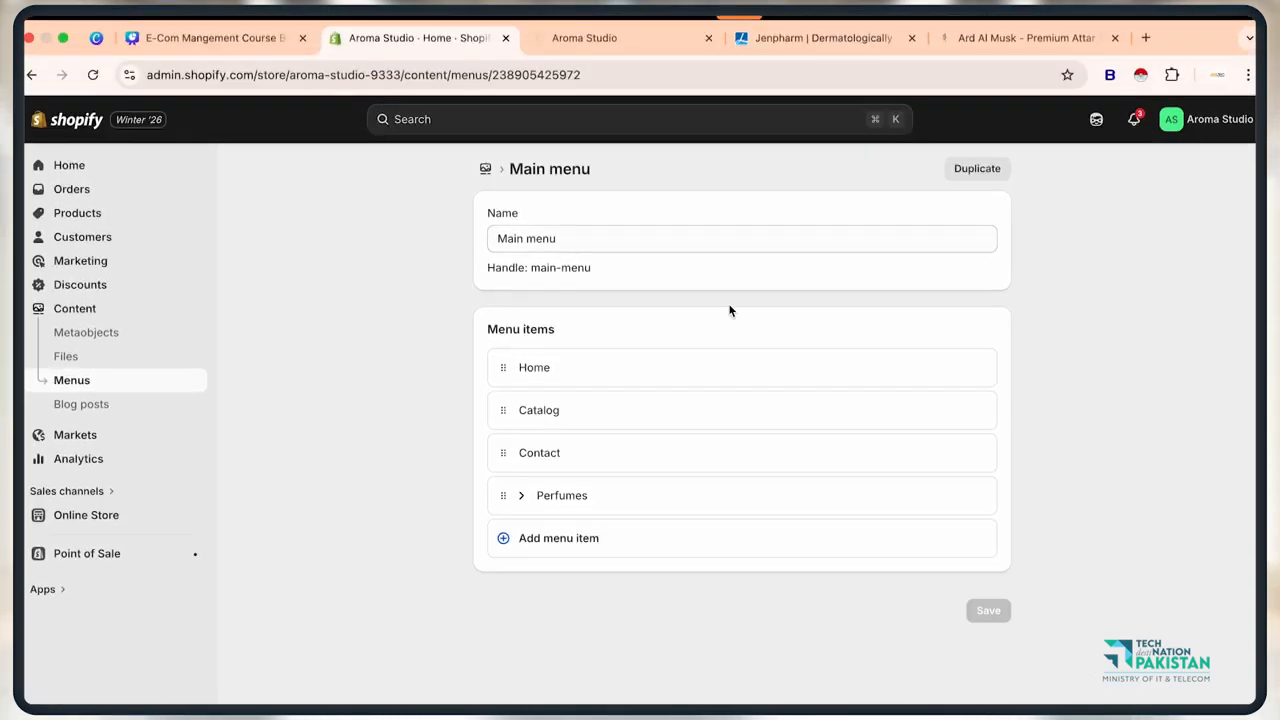
Switch to the Aroma Studio storefront, reload it, and check the Perfumes submenu in the header navigation.
click(638, 40)
click(611, 74)
key(Return)
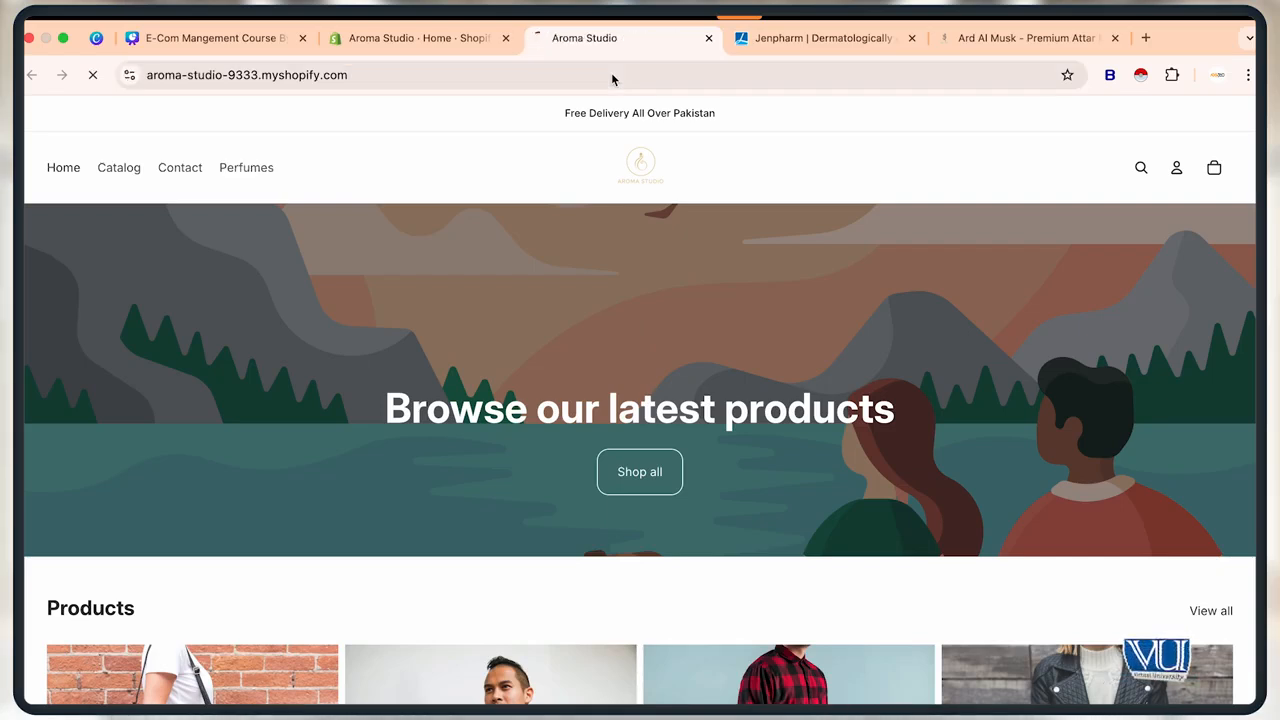
mouse_move(258, 173)
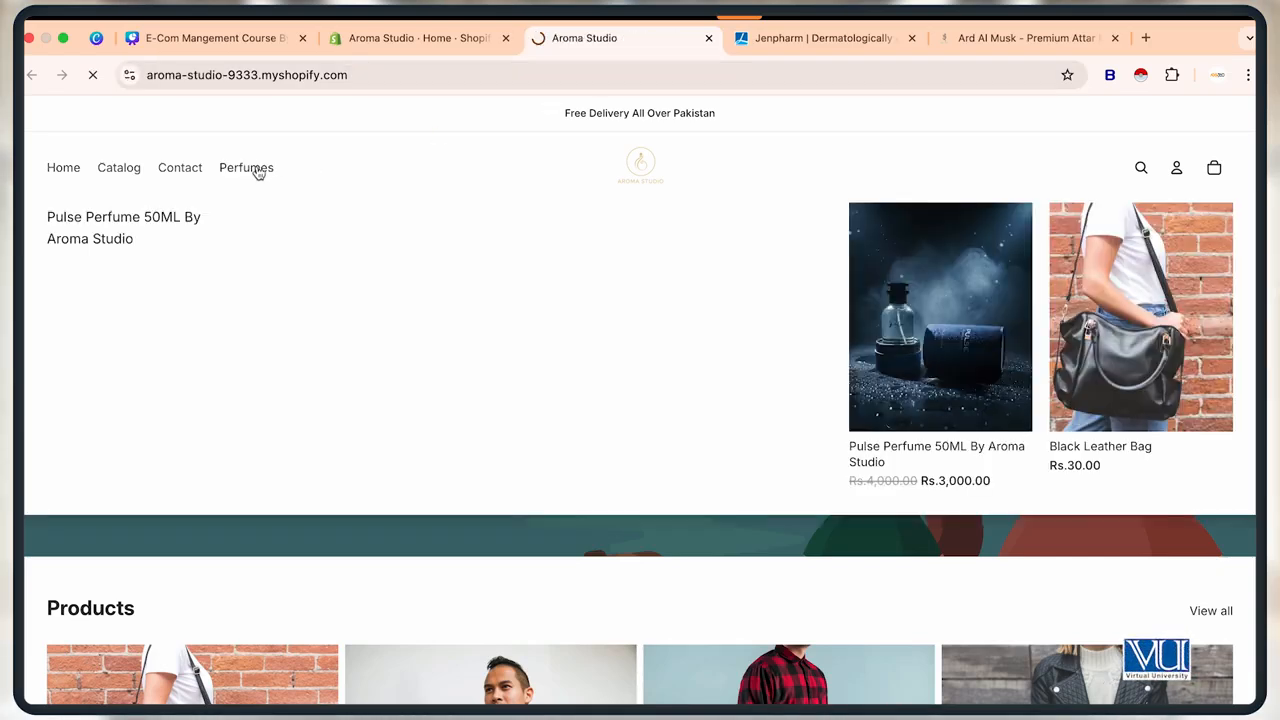